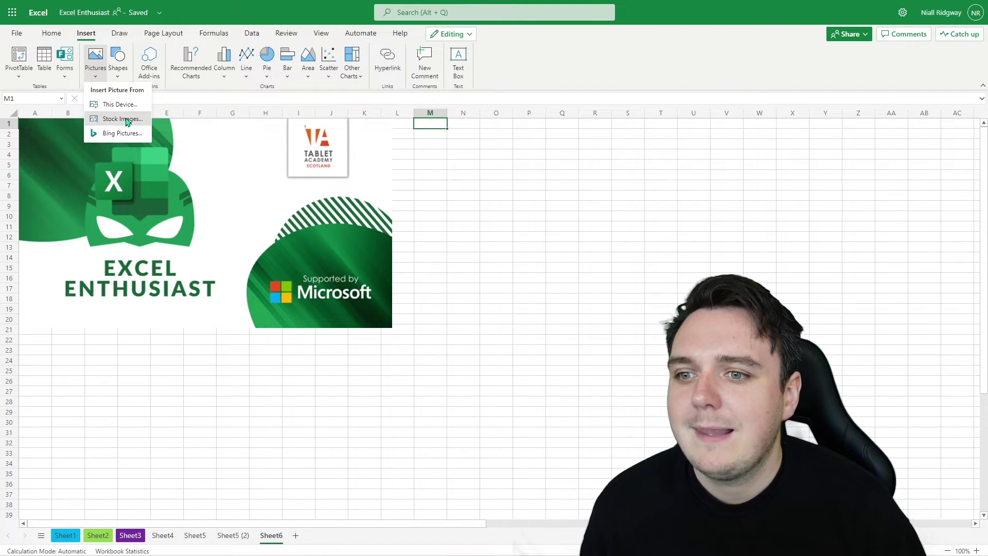
- Insert the turquoise coral reef photo from the stock images at cell M1 and enlarge it to reach about column X, row 22
{"action": "left_click", "coordinate": [145, 120]}
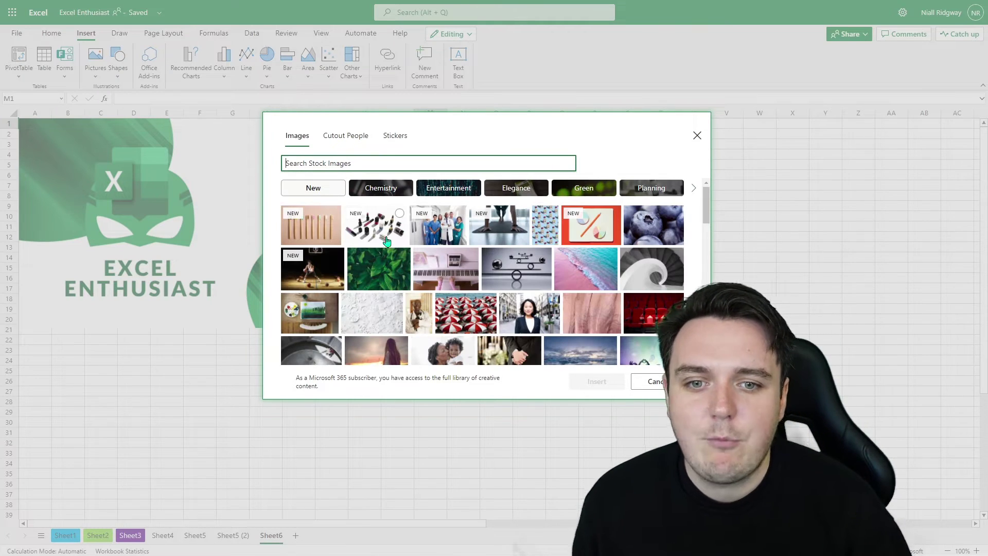
{"action": "mouse_move", "coordinate": [705, 204]}
{"action": "left_mouse_down"}
{"action": "mouse_move", "coordinate": [702, 262]}
{"action": "mouse_move", "coordinate": [696, 204]}
{"action": "left_mouse_up"}
{"action": "left_click", "coordinate": [352, 136]}
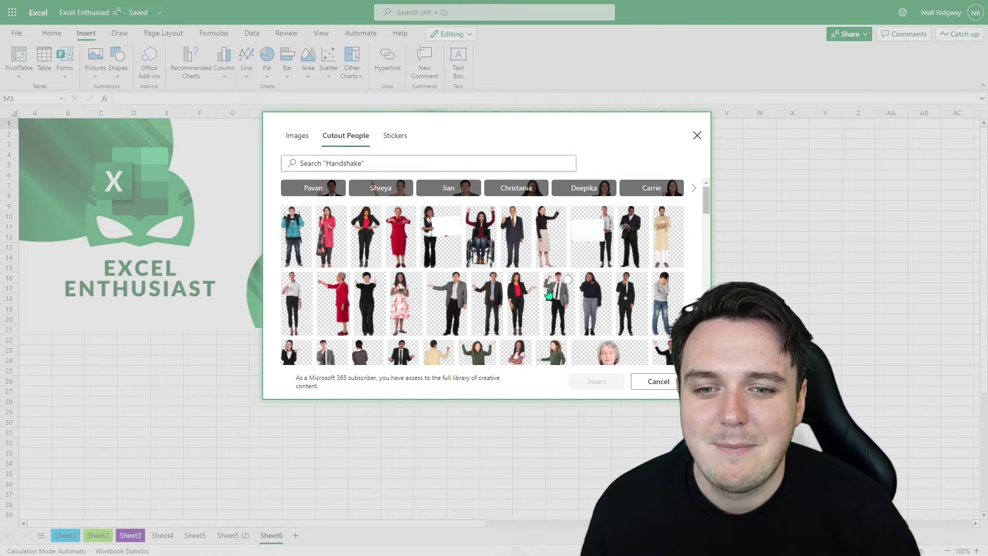
{"action": "scroll", "coordinate": [566, 280], "scroll_direction": "down", "scroll_amount": 2}
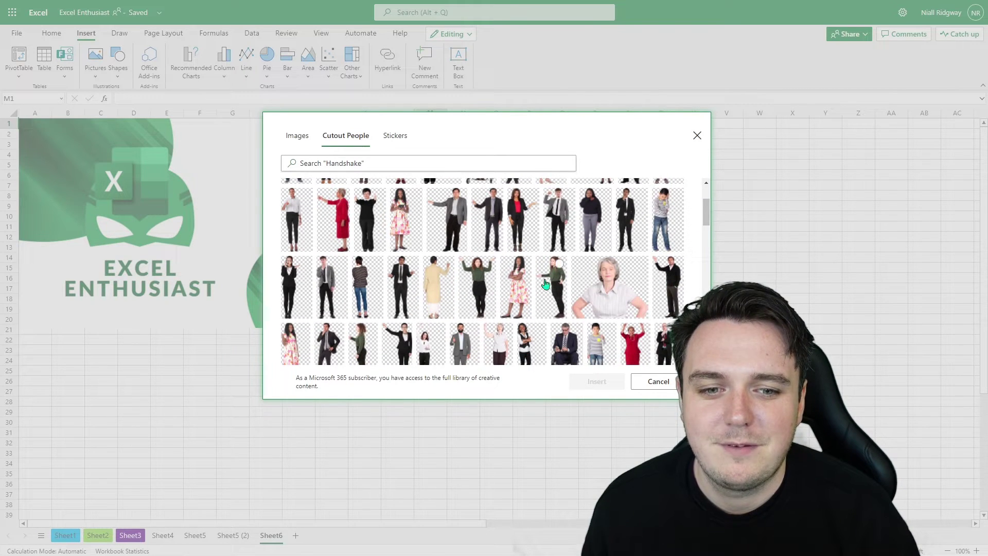
{"action": "left_click", "coordinate": [395, 136]}
{"action": "left_click", "coordinate": [296, 135]}
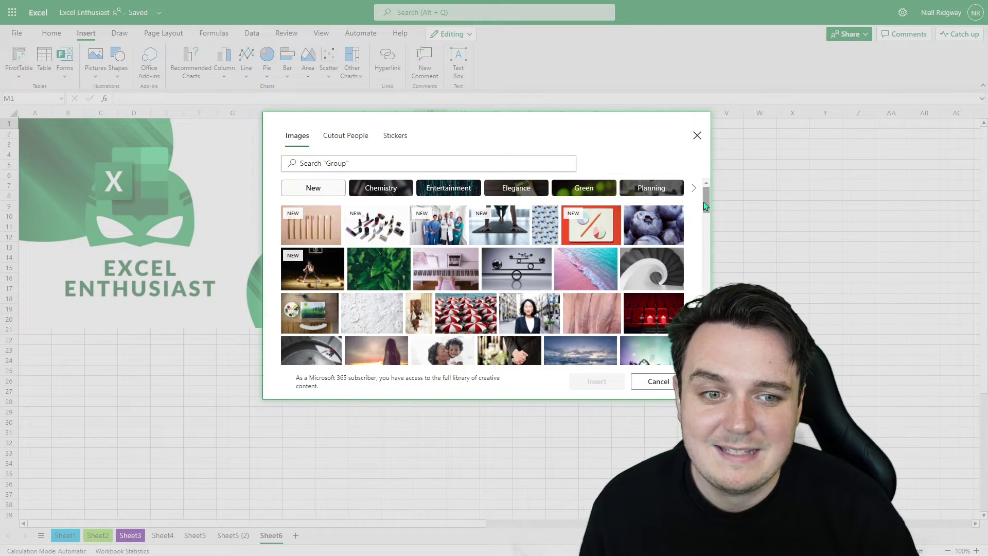
{"action": "left_click_drag", "start_coordinate": [703, 204], "coordinate": [703, 256]}
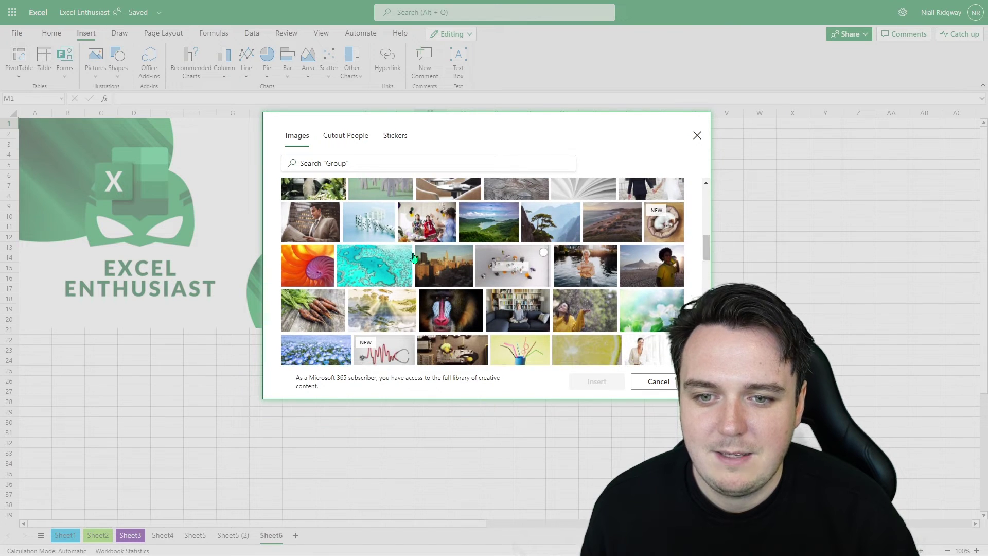
{"action": "left_click", "coordinate": [344, 266]}
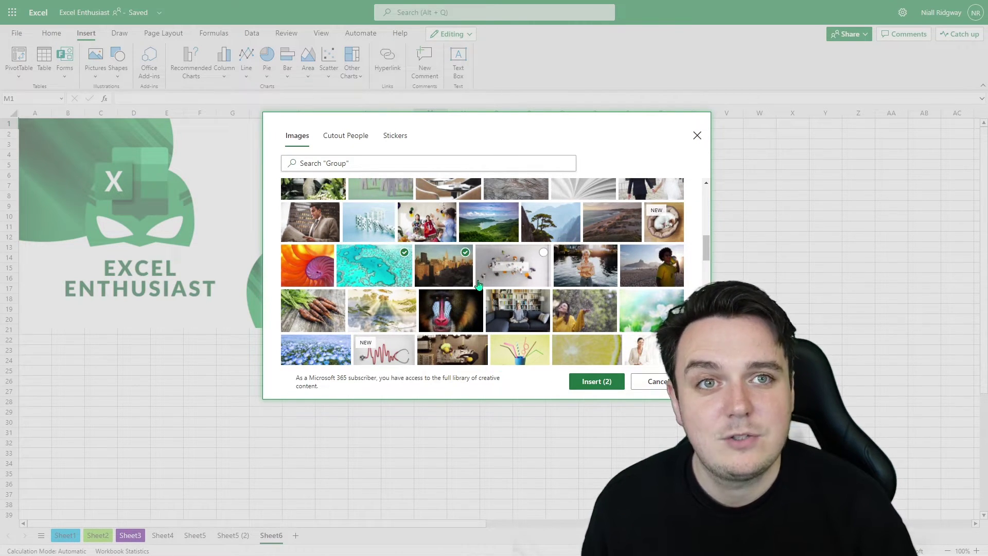
{"action": "left_click", "coordinate": [589, 383]}
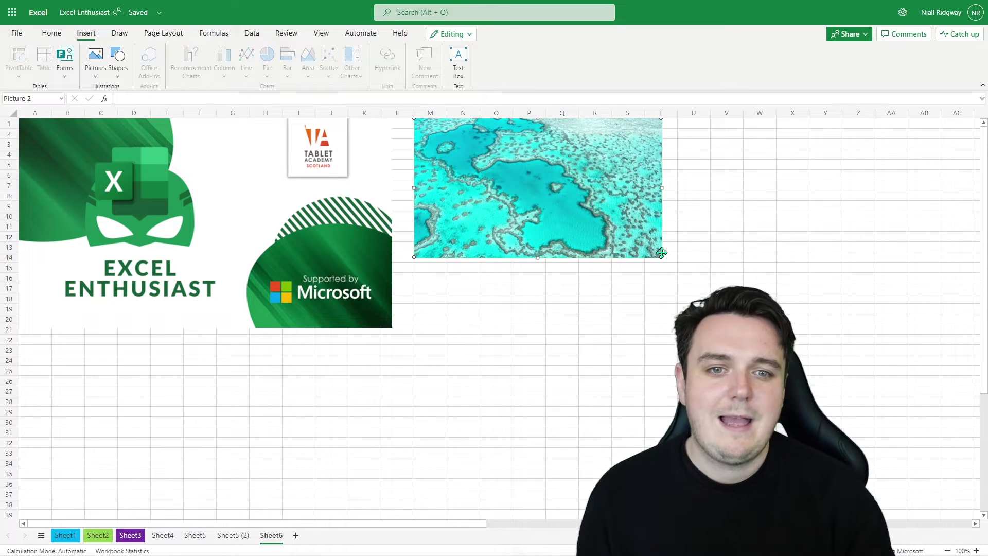
{"action": "left_click_drag", "start_coordinate": [661, 258], "coordinate": [817, 345]}
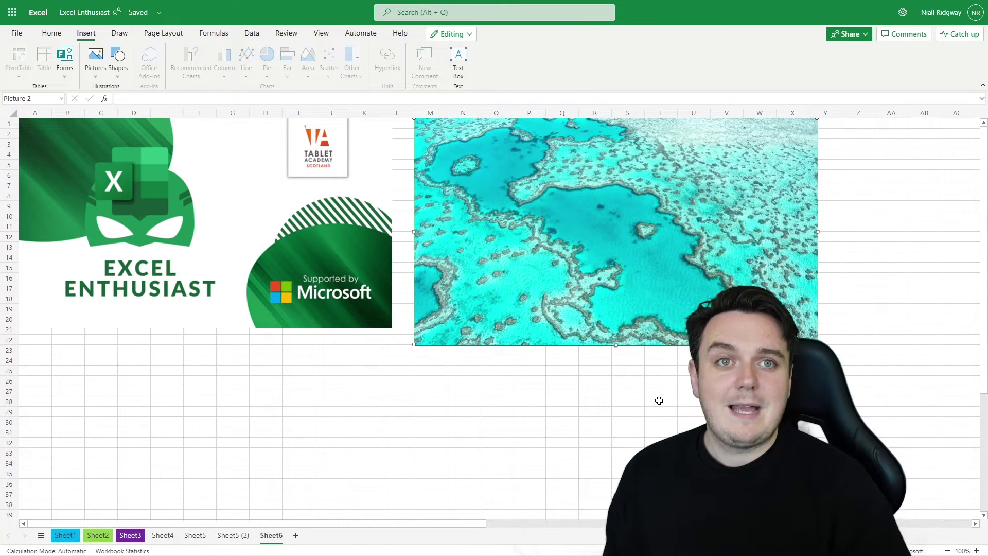
{"action": "key", "text": "Escape"}
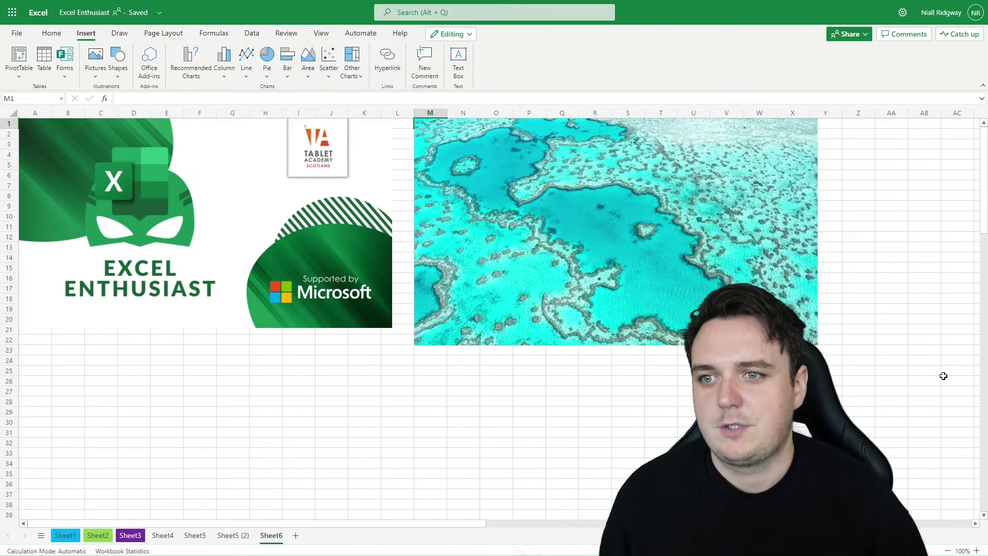
- Insert the single green balloon from the Bing pictures' Balloons category, filtered by the color green
{"action": "left_click", "coordinate": [95, 59]}
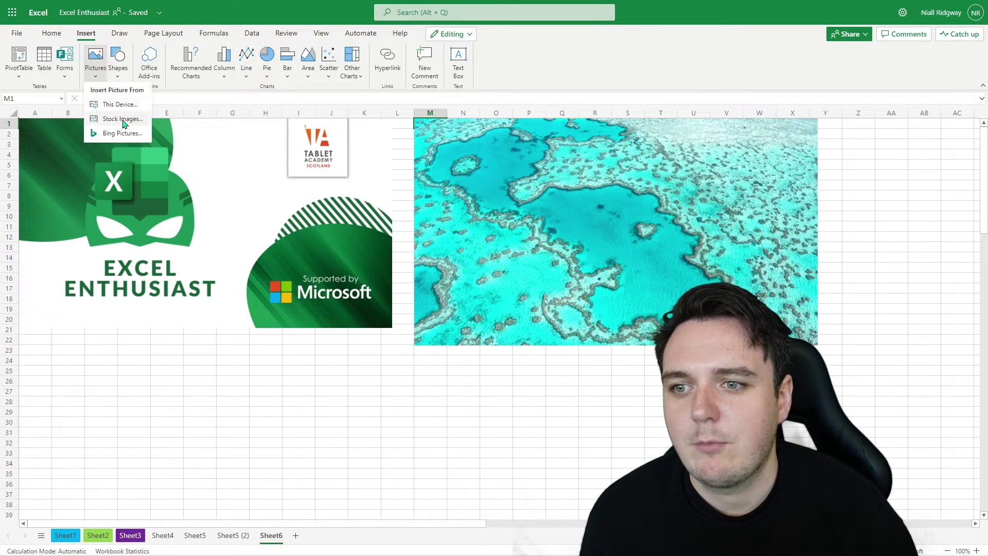
{"action": "left_click", "coordinate": [128, 133]}
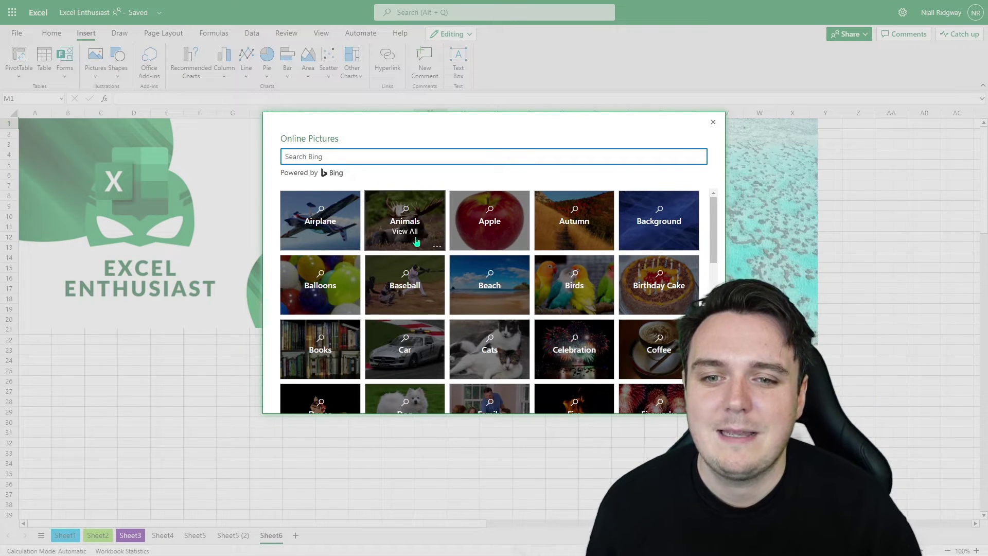
{"action": "left_click", "coordinate": [346, 277]}
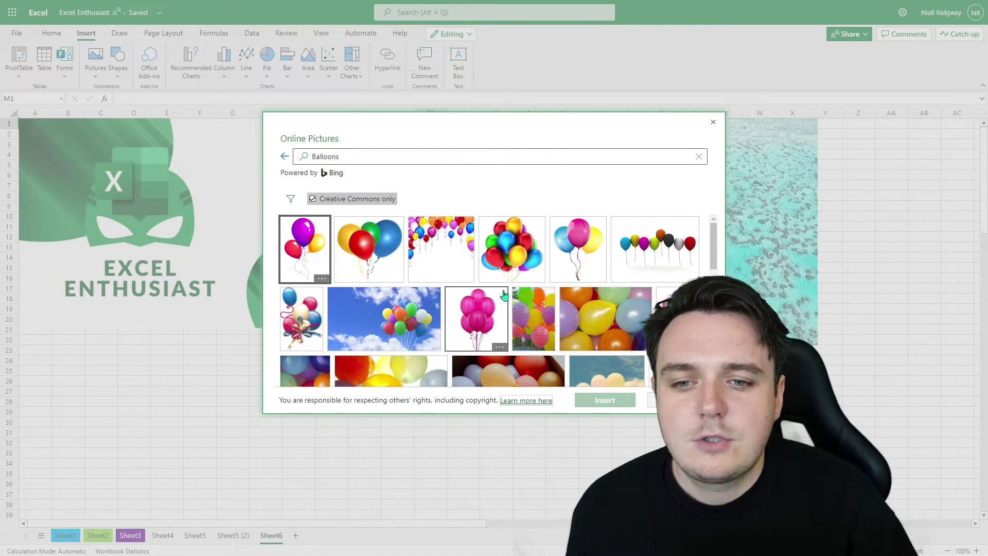
{"action": "mouse_move", "coordinate": [713, 251]}
{"action": "left_mouse_down"}
{"action": "mouse_move", "coordinate": [713, 282]}
{"action": "mouse_move", "coordinate": [706, 240]}
{"action": "left_mouse_up"}
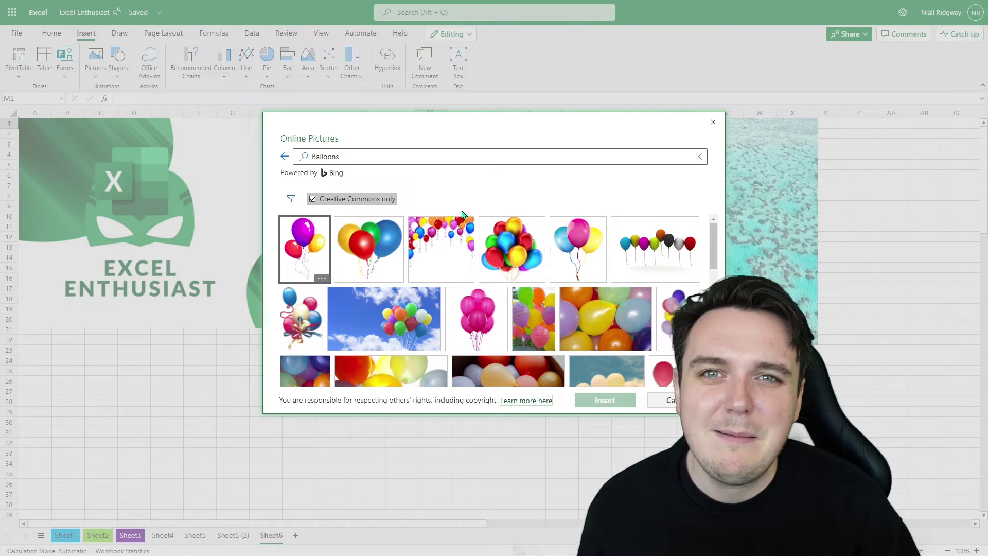
{"action": "left_click", "coordinate": [292, 200]}
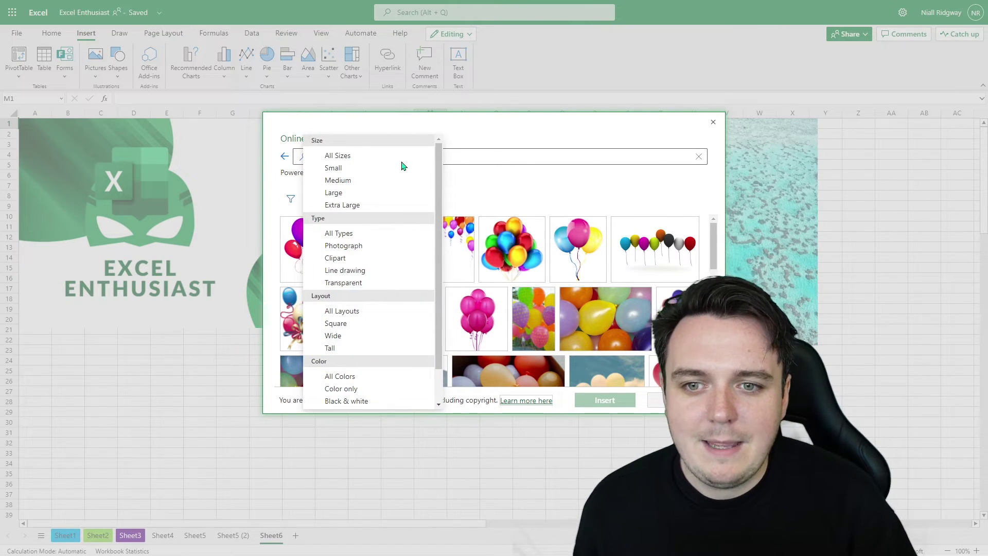
{"action": "left_click_drag", "start_coordinate": [437, 170], "coordinate": [437, 218]}
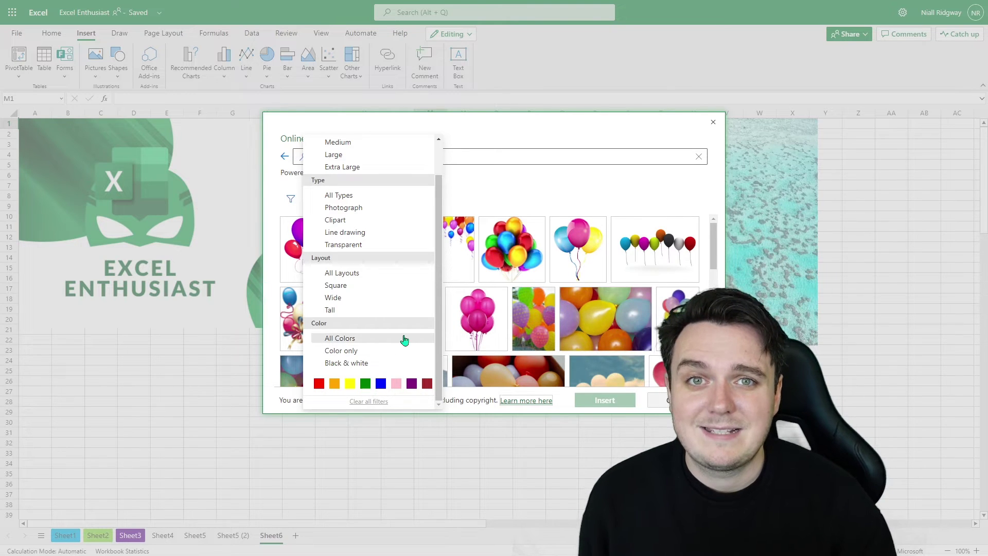
{"action": "left_click", "coordinate": [366, 384]}
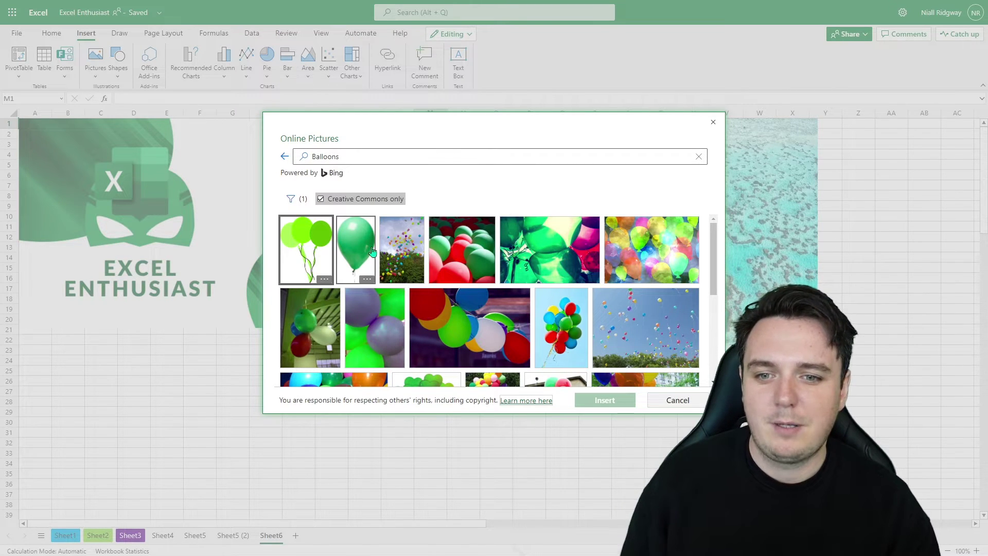
{"action": "left_click", "coordinate": [353, 243]}
{"action": "left_click", "coordinate": [607, 401]}
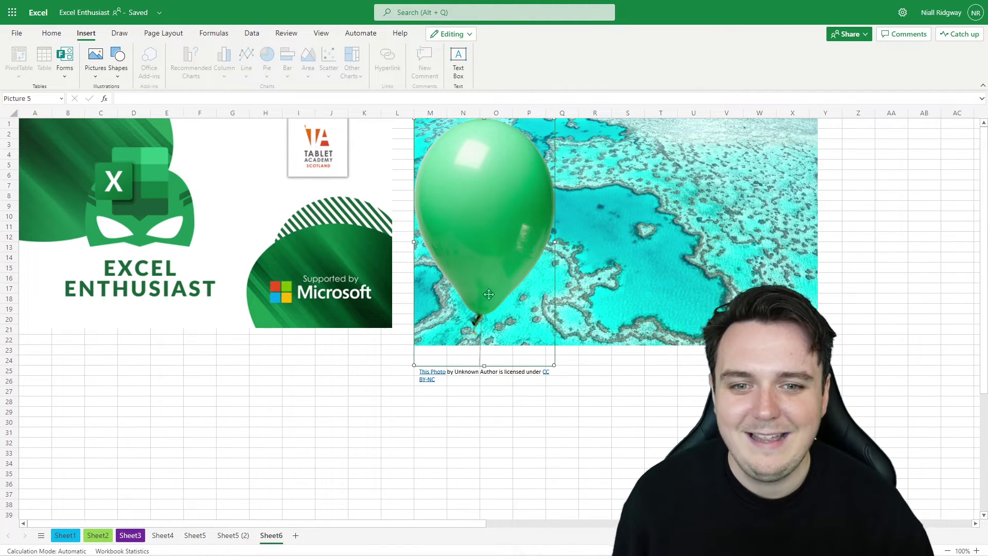
- Shrink the green balloon picture and place it below the Excel Enthusiast banner, at about columns D to G, rows 22 to 35
{"action": "left_click_drag", "start_coordinate": [489, 294], "coordinate": [210, 393]}
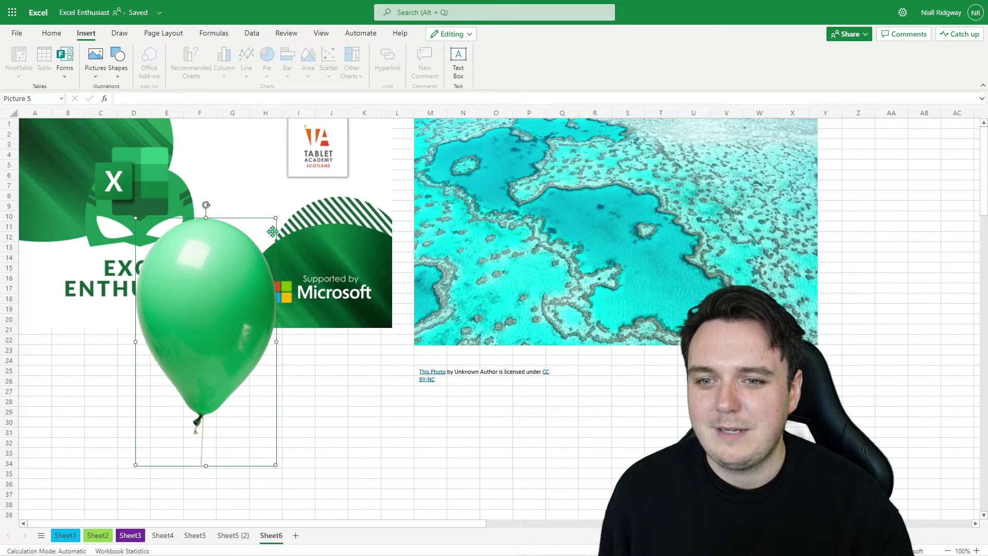
{"action": "left_click_drag", "start_coordinate": [273, 216], "coordinate": [212, 329]}
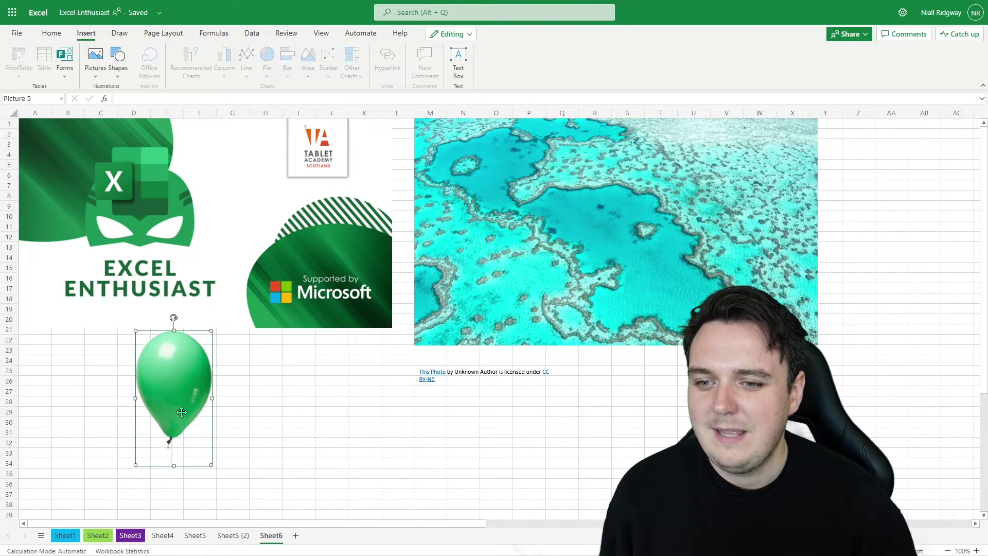
{"action": "left_click_drag", "start_coordinate": [193, 383], "coordinate": [201, 392]}
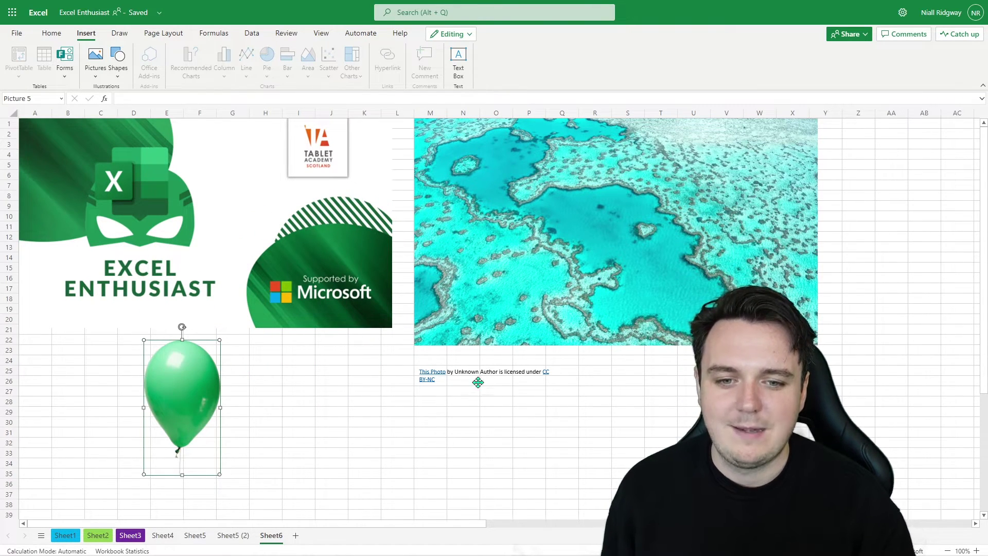
- Move the photo licence caption directly beneath the green balloon, at about rows 35 to 37
{"action": "left_click", "coordinate": [436, 374]}
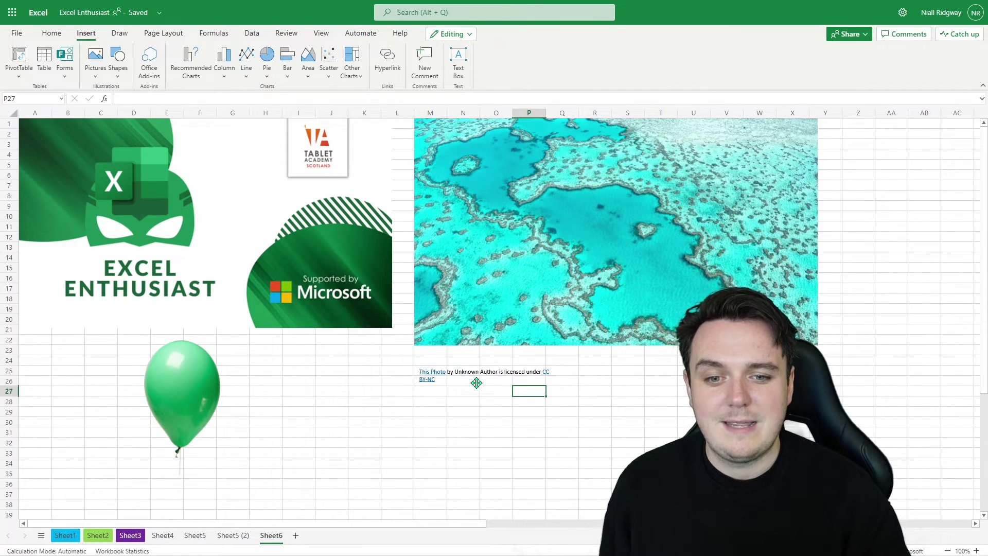
{"action": "left_click_drag", "start_coordinate": [470, 367], "coordinate": [168, 460]}
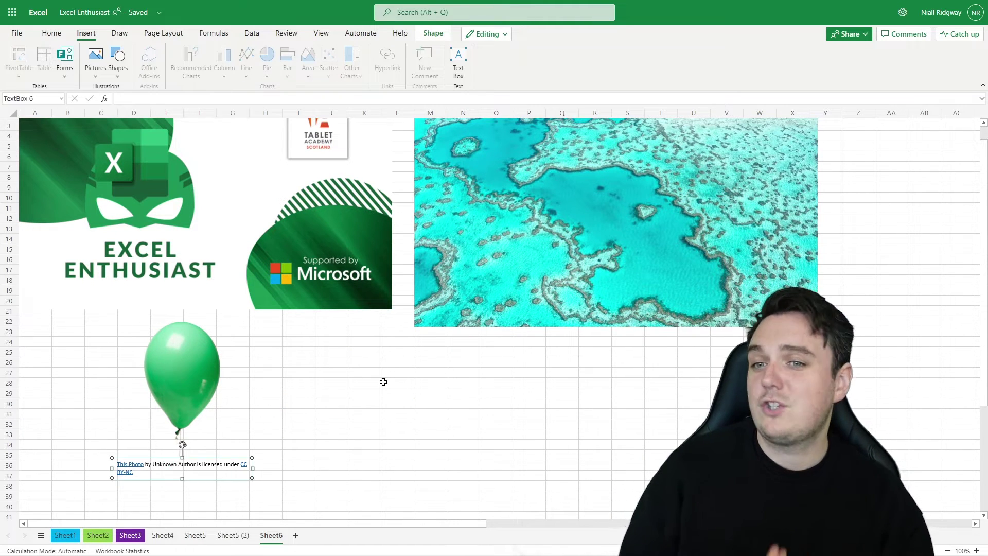
{"action": "scroll", "coordinate": [384, 382], "scroll_direction": "up", "scroll_amount": 1}
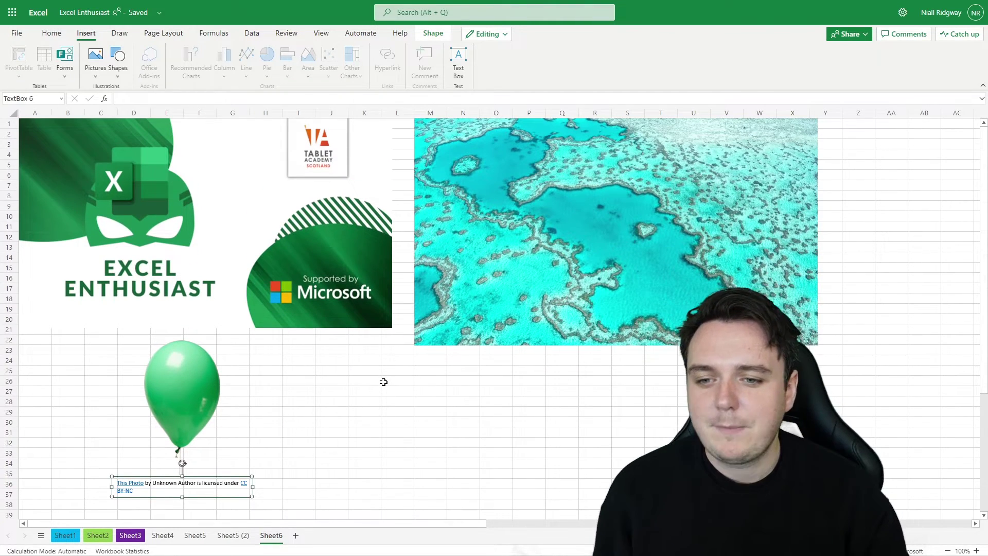
{"action": "left_click", "coordinate": [383, 382]}
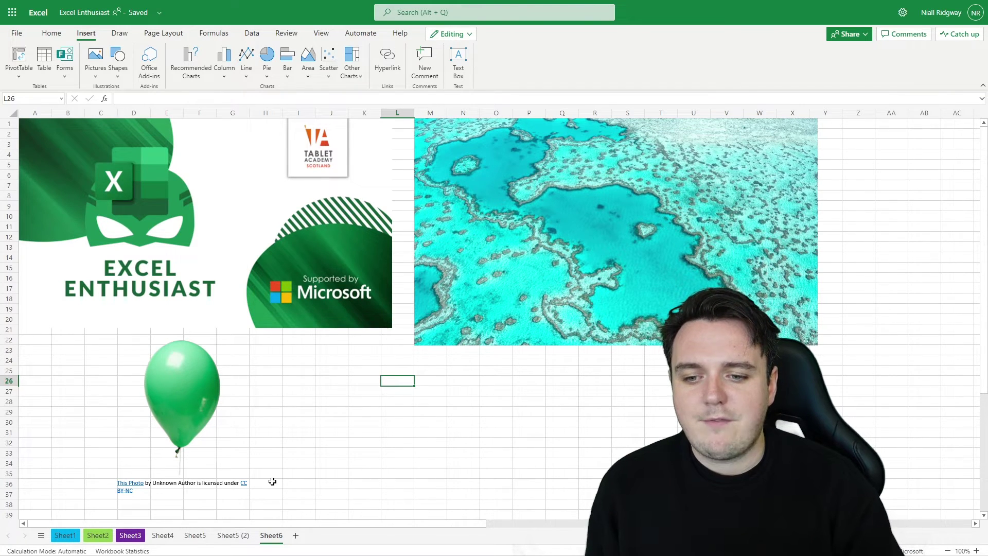
- Insert a blank column before column A on Sheet5 (2), the travel data sheet
{"action": "left_click", "coordinate": [235, 537]}
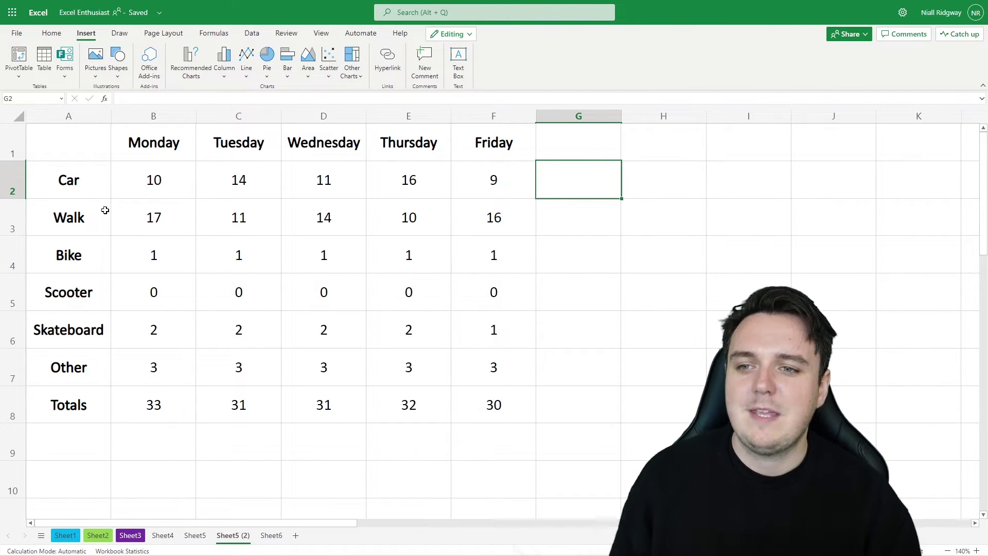
{"action": "left_click", "coordinate": [172, 406]}
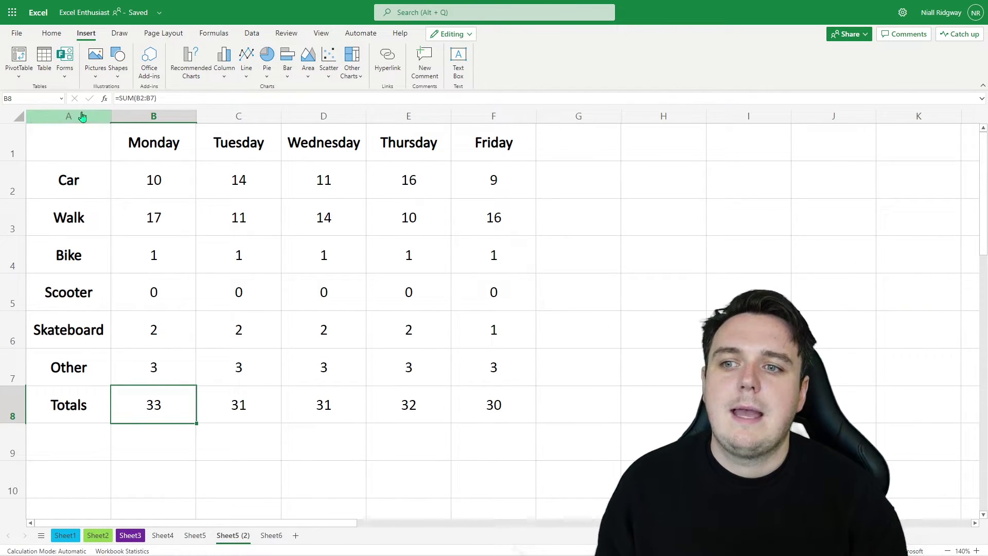
{"action": "left_click", "coordinate": [83, 116]}
{"action": "right_click", "coordinate": [82, 117]}
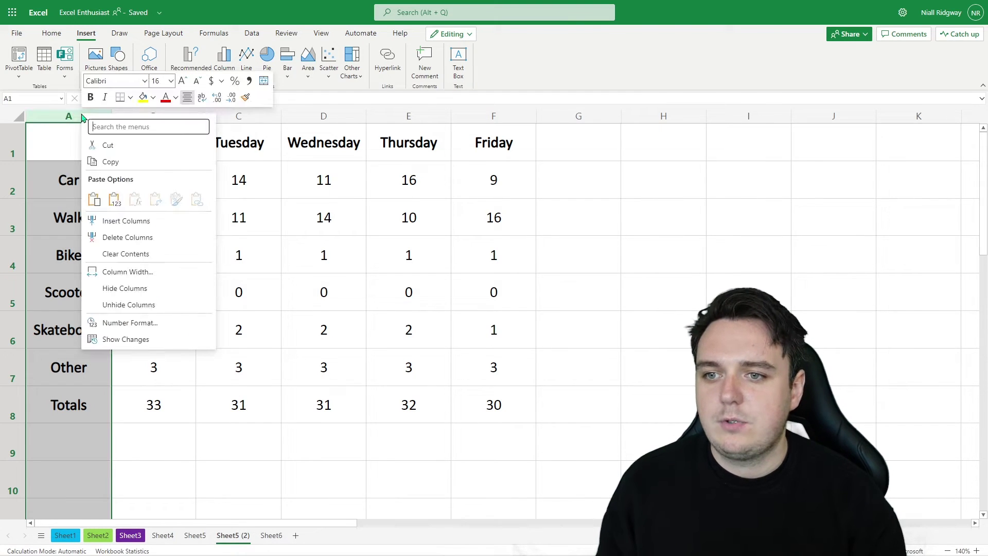
{"action": "left_click", "coordinate": [158, 219]}
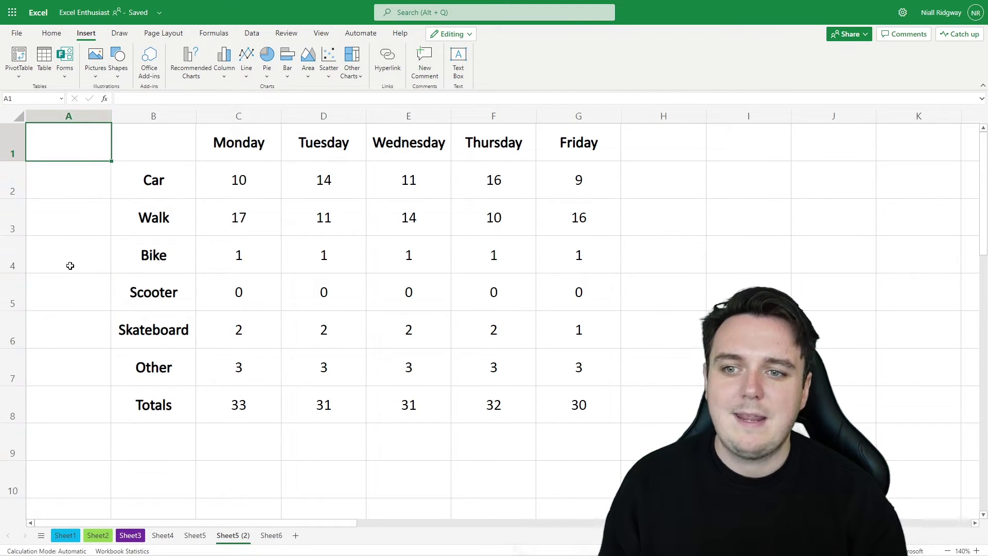
{"action": "left_click", "coordinate": [80, 169]}
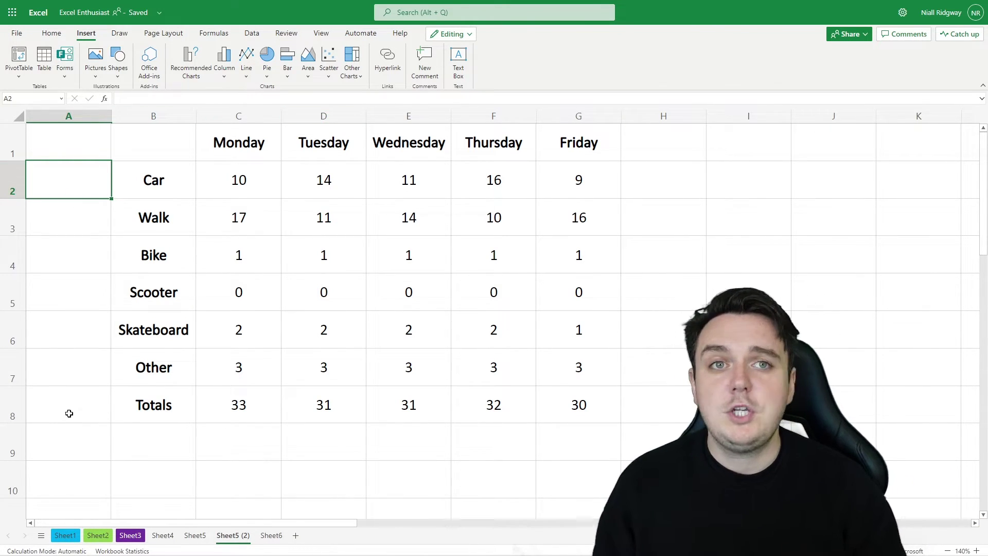
- Insert a blank column before column A on Sheet5, ahead of the lunch categories
{"action": "left_click", "coordinate": [195, 536]}
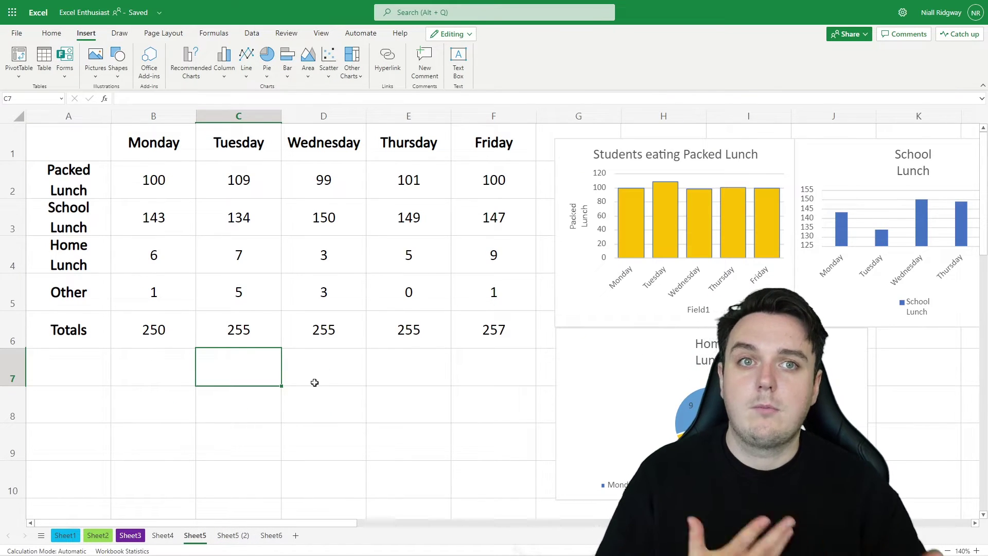
{"action": "left_click", "coordinate": [69, 116]}
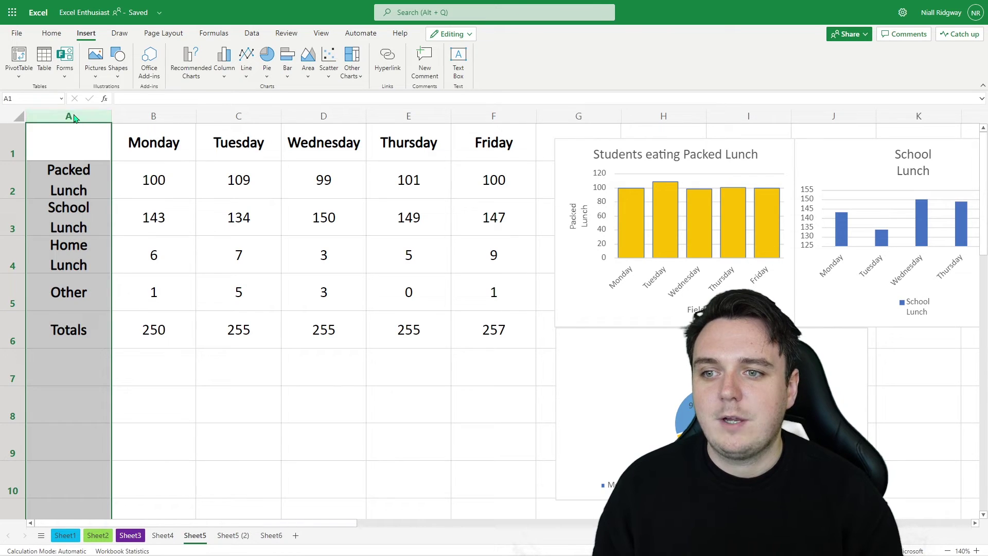
{"action": "right_click", "coordinate": [69, 115]}
{"action": "left_click", "coordinate": [118, 221]}
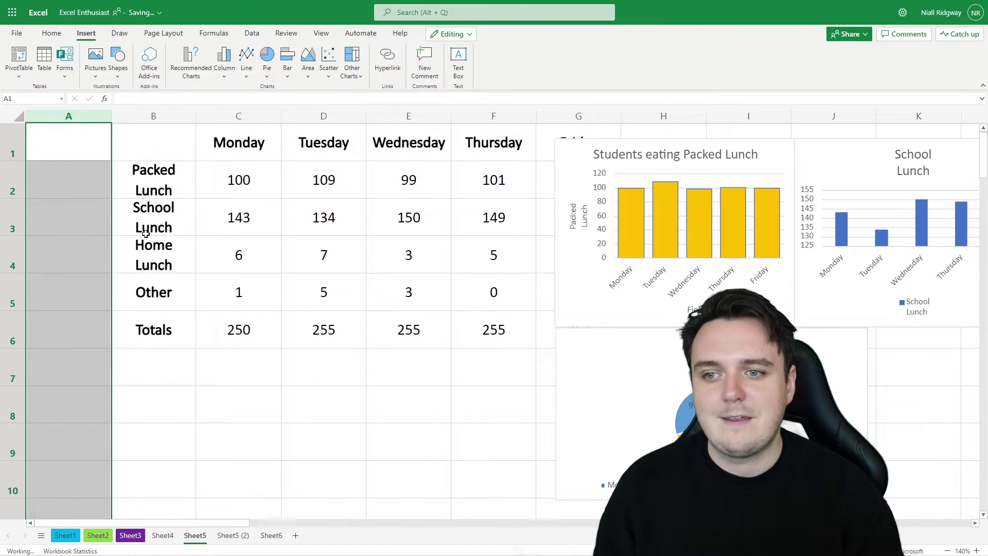
{"action": "left_click", "coordinate": [81, 187]}
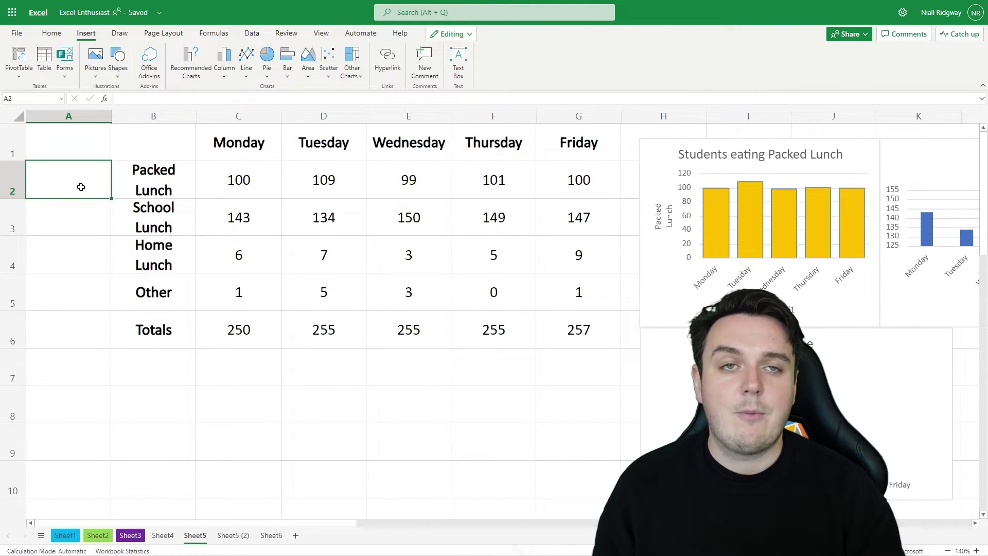
{"action": "left_click", "coordinate": [85, 261]}
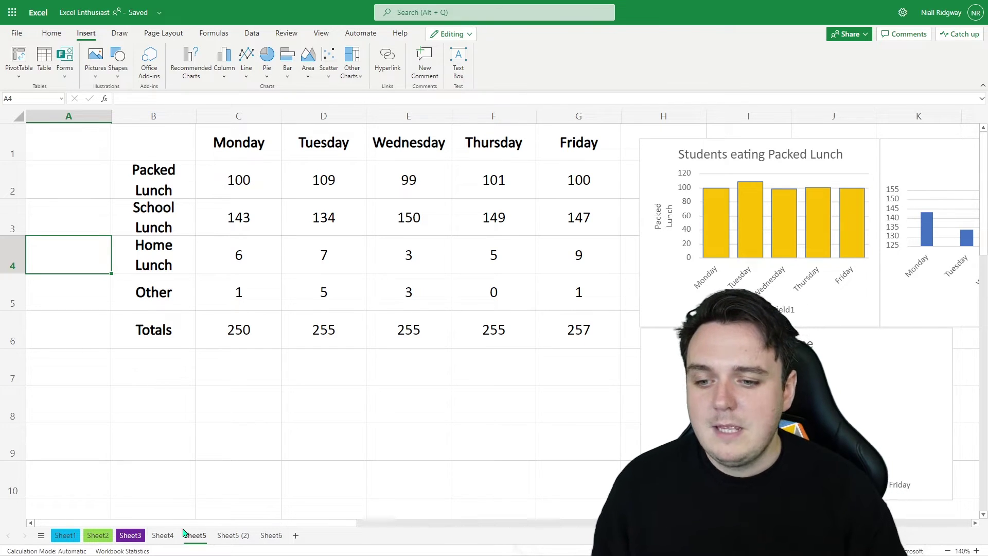
- Review Sheet4, Sheet3, Sheet2 and Sheet1 in turn and return to Sheet6 with the pictures
{"action": "left_click", "coordinate": [164, 535]}
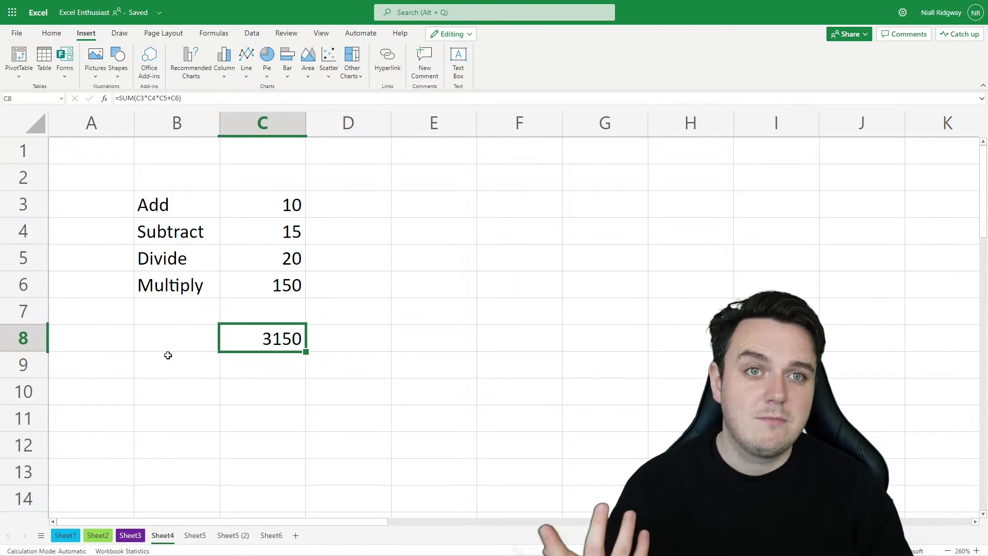
{"action": "left_click", "coordinate": [132, 536]}
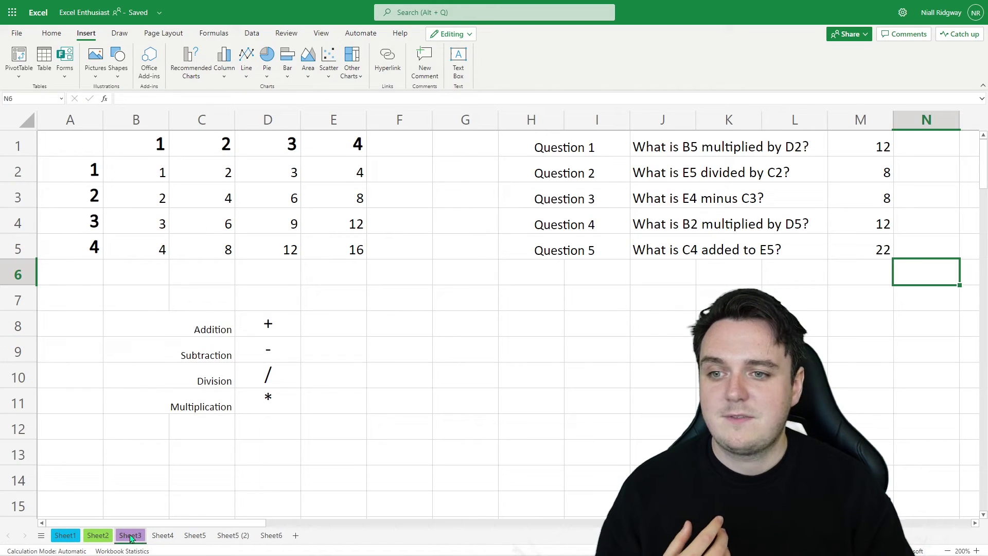
{"action": "left_click", "coordinate": [98, 536]}
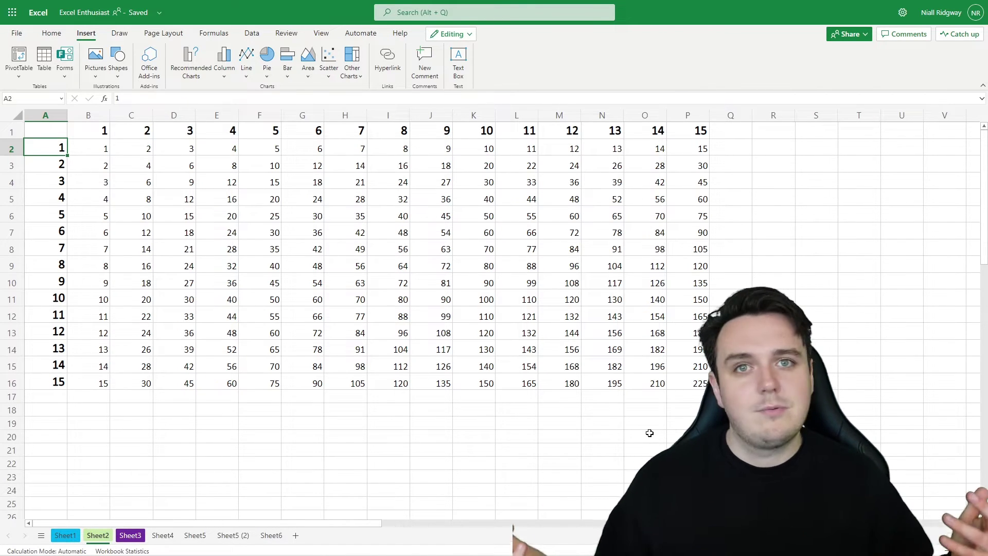
{"action": "left_click", "coordinate": [65, 535]}
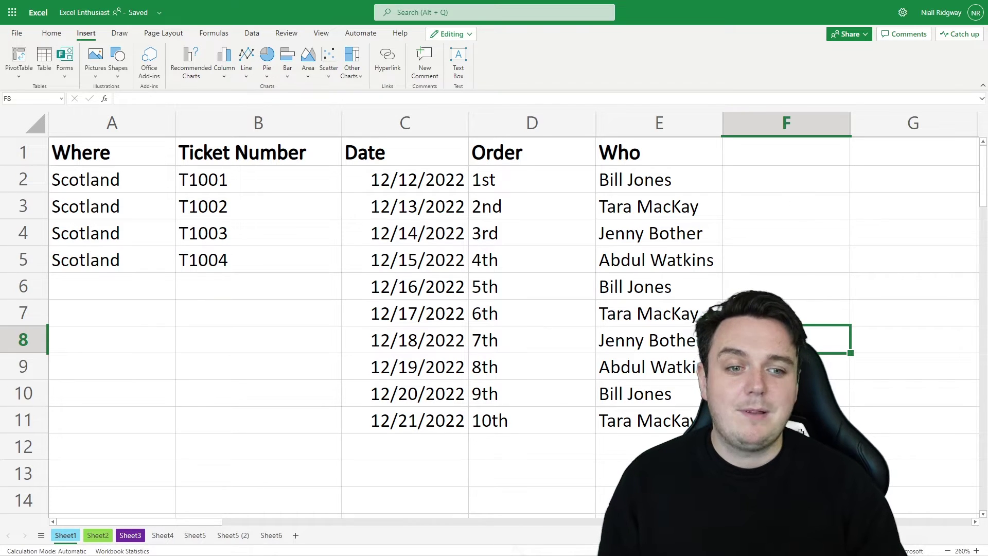
{"action": "scroll", "coordinate": [491, 412], "scroll_direction": "down", "scroll_amount": 1}
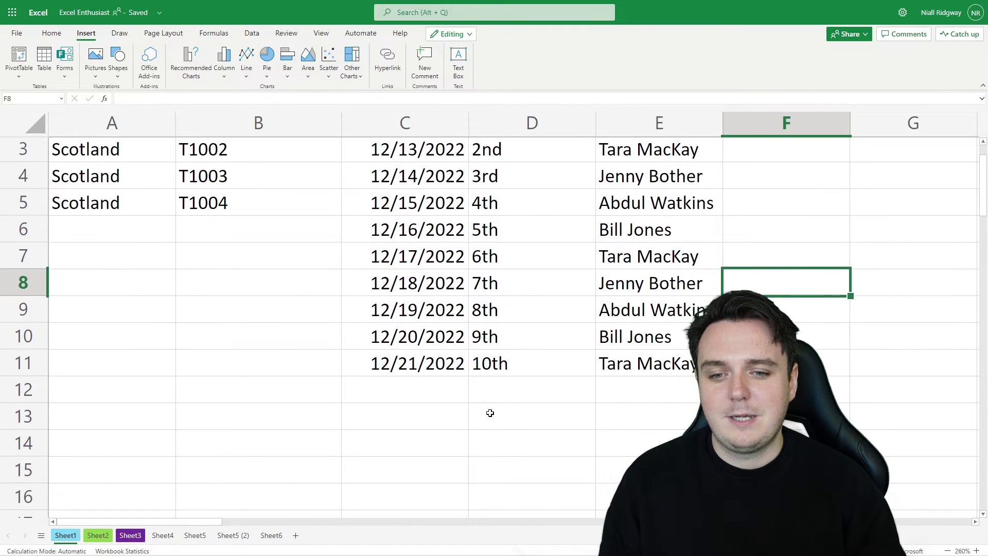
{"action": "scroll", "coordinate": [492, 411], "scroll_direction": "up", "scroll_amount": 1}
{"action": "left_click", "coordinate": [271, 535]}
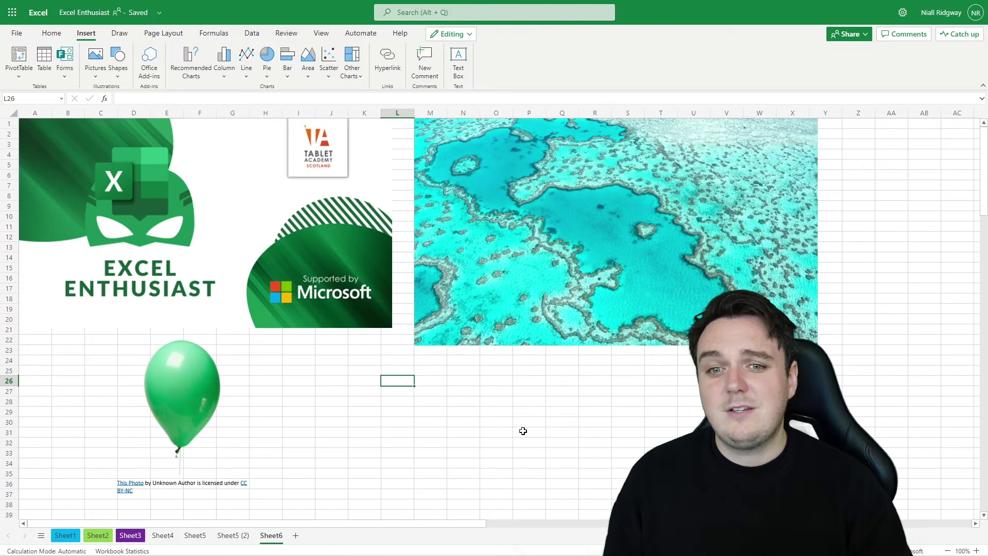